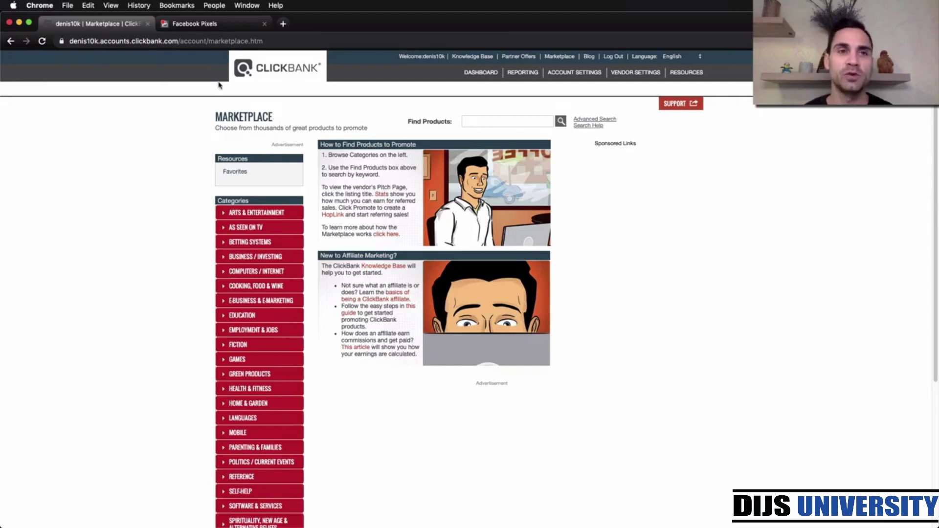
Switch to Facebook Events Manager and copy the Pixel ID of the listed data source
{"action": "left_click", "coordinate": [211, 26]}
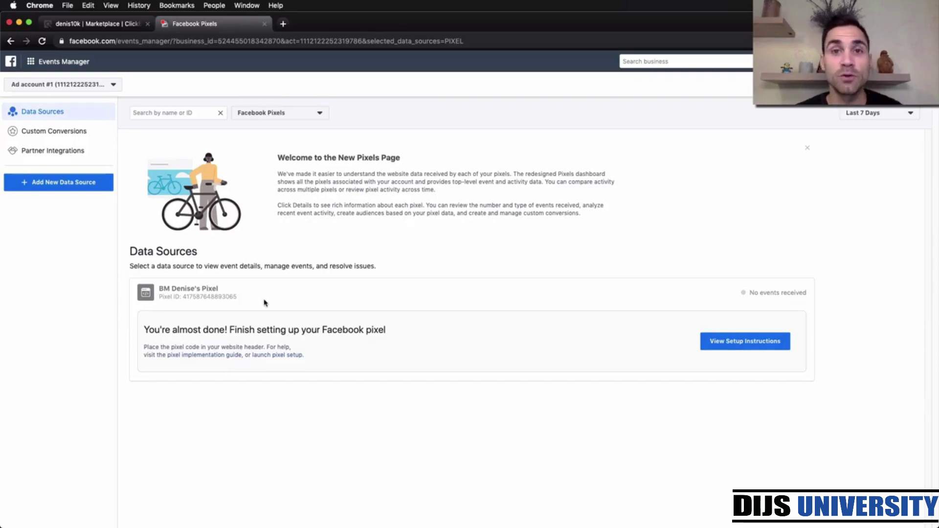
{"action": "double_click", "coordinate": [210, 297]}
{"action": "key", "text": "super+c"}
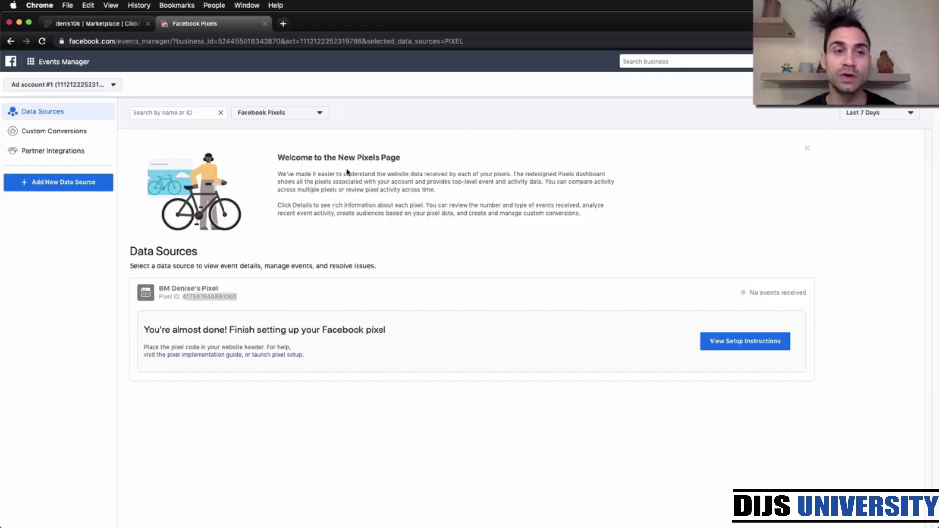
Back in ClickBank, start adding a tracking code under Integrated Sales Reporting in the vendor's My Site settings
{"action": "left_click", "coordinate": [101, 28]}
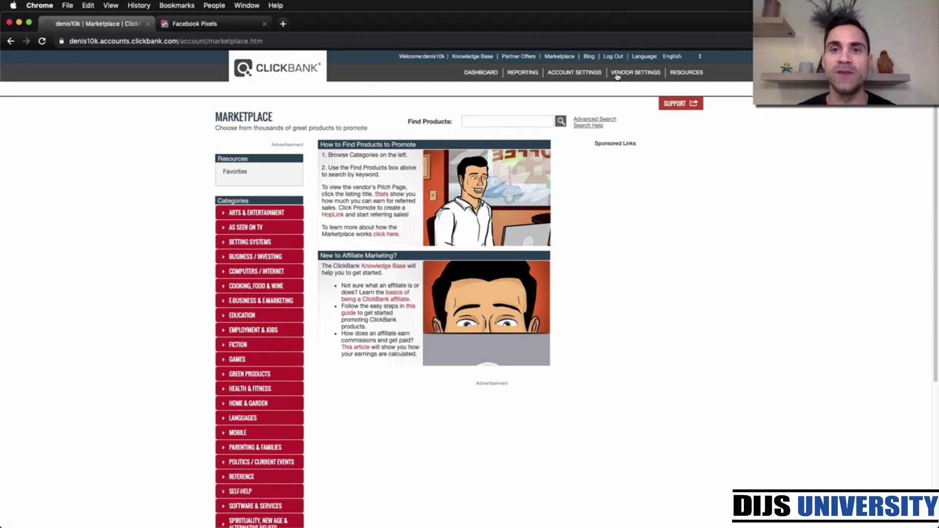
{"action": "left_click", "coordinate": [644, 74]}
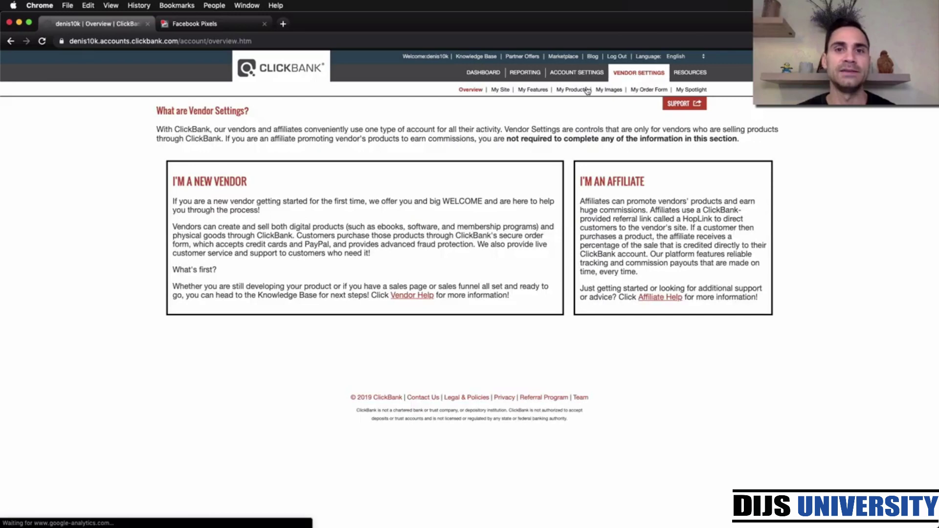
{"action": "left_click", "coordinate": [500, 91]}
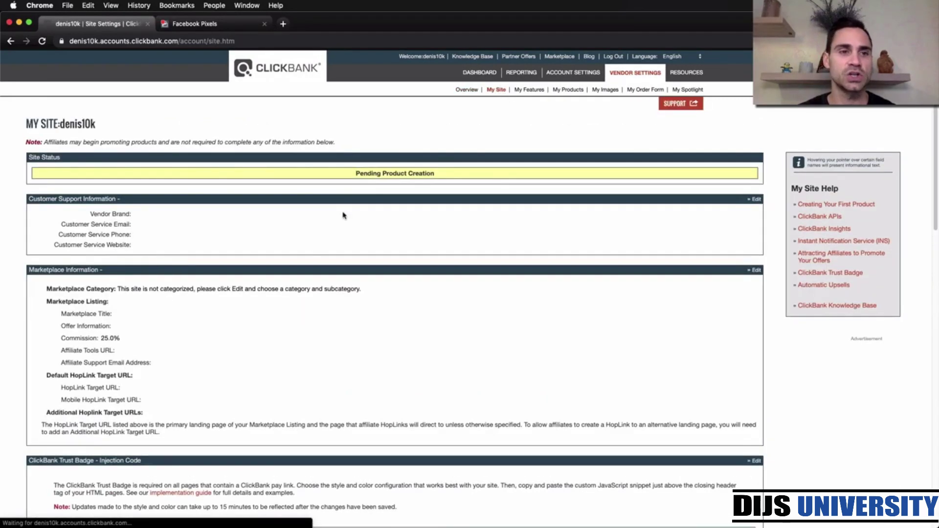
{"action": "scroll", "coordinate": [309, 343], "scroll_direction": "down", "scroll_amount": 9}
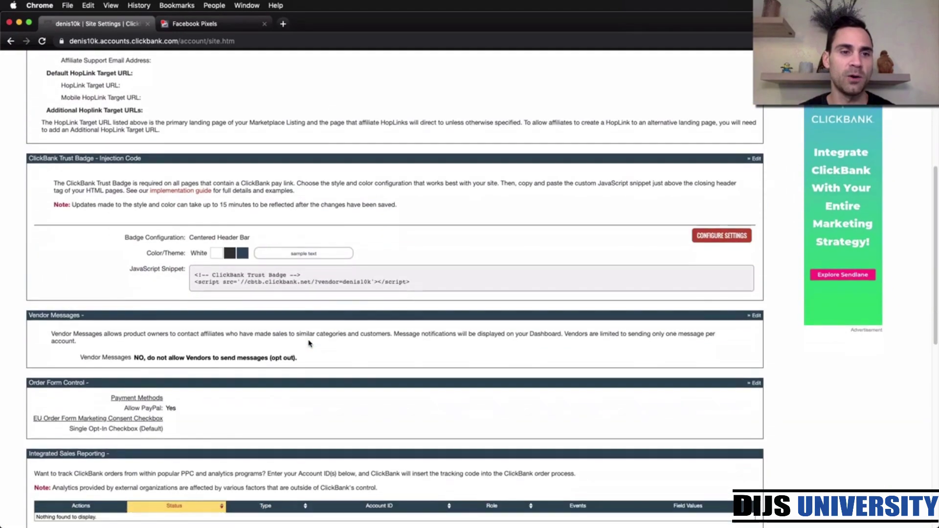
{"action": "scroll", "coordinate": [308, 343], "scroll_direction": "down", "scroll_amount": 3}
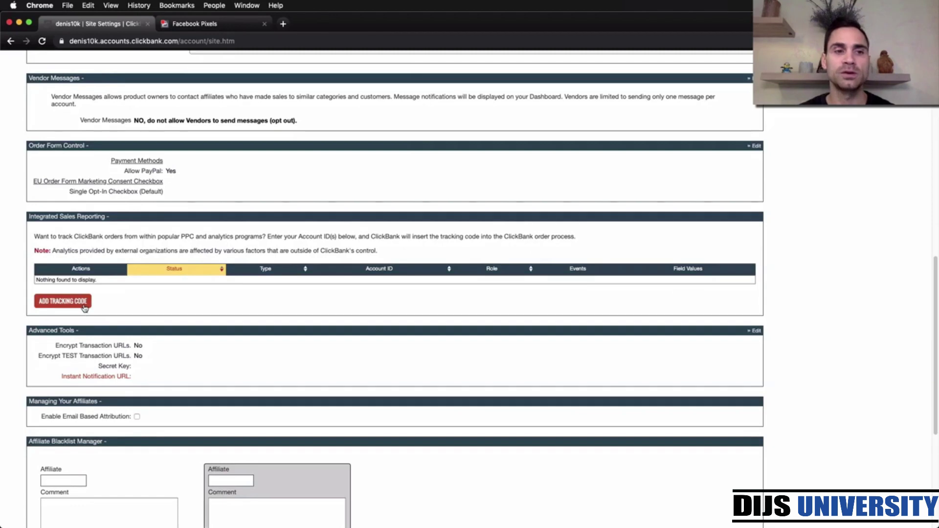
{"action": "left_click", "coordinate": [68, 302]}
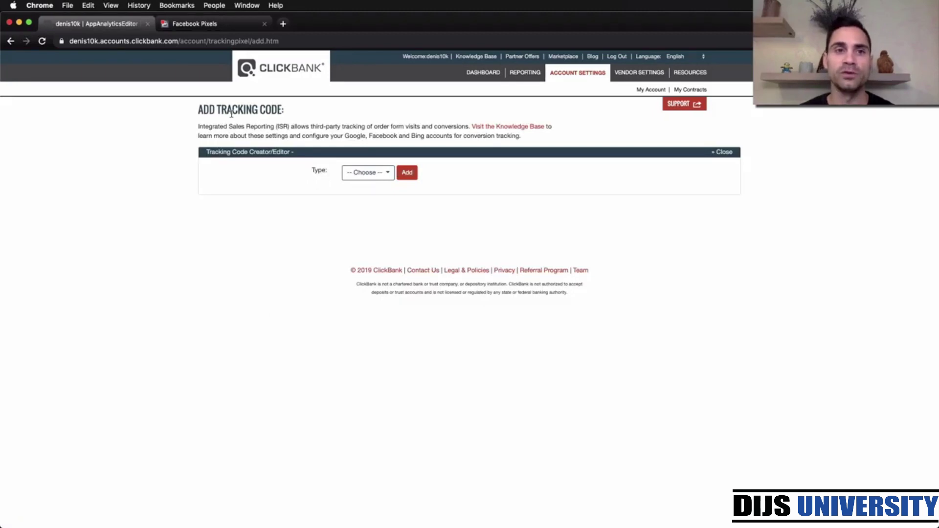
Add a tracking code entry of type Facebook Pixel
{"action": "left_click", "coordinate": [384, 177]}
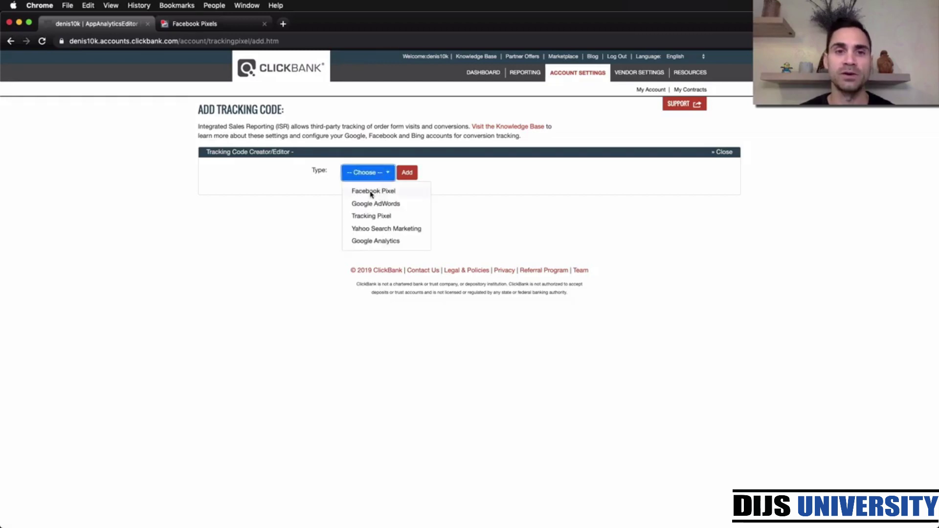
{"action": "left_click", "coordinate": [371, 191]}
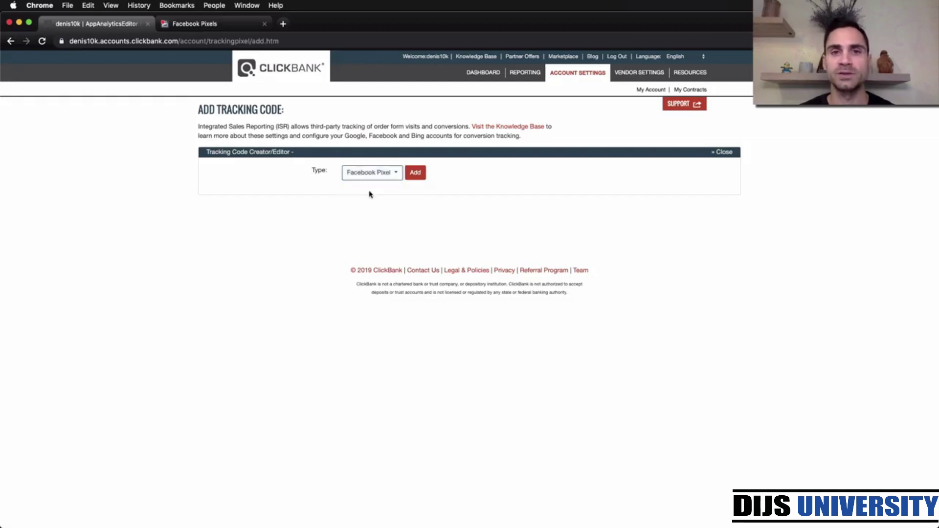
{"action": "left_click", "coordinate": [415, 174]}
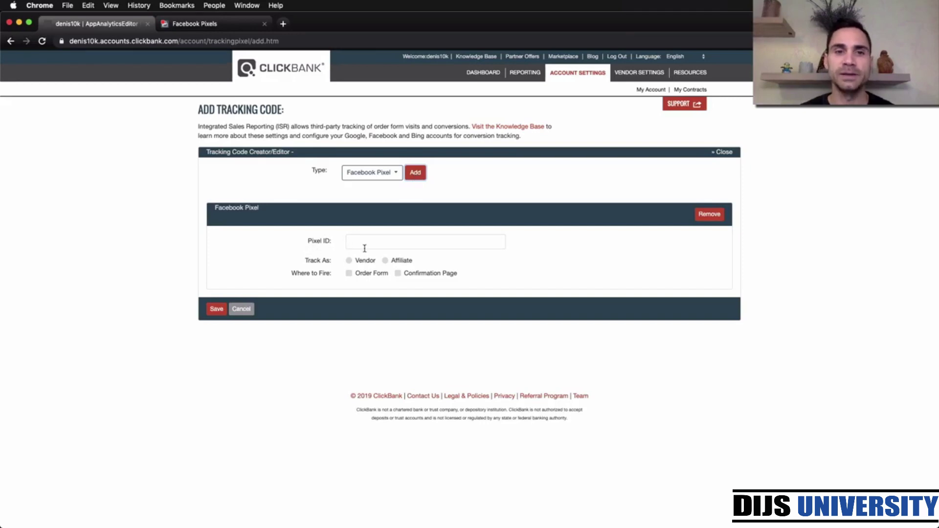
Paste the copied Facebook Pixel ID into the new tracking code's Pixel ID field
{"action": "left_click", "coordinate": [196, 25]}
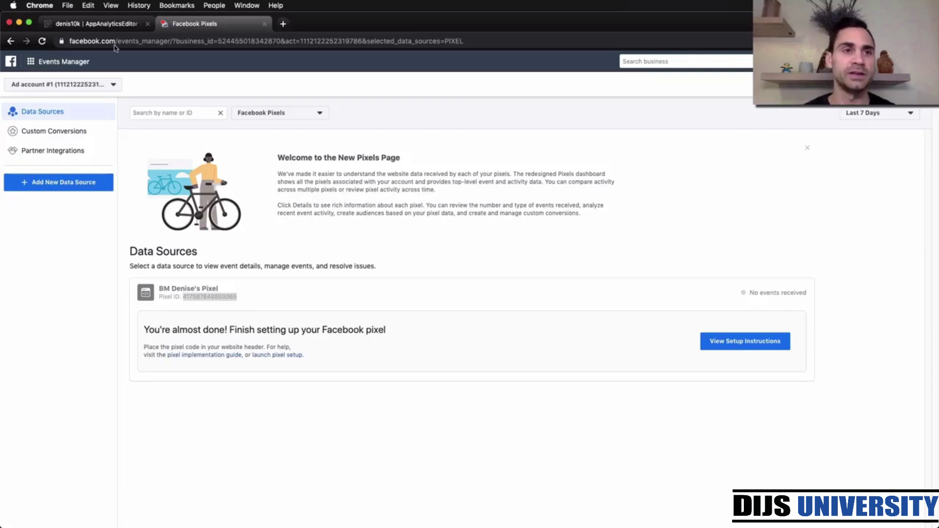
{"action": "left_click", "coordinate": [111, 24]}
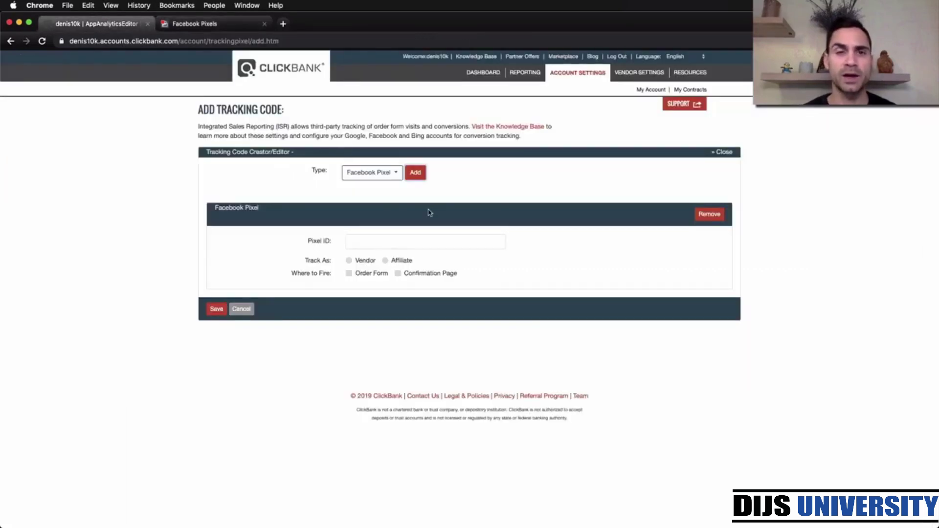
{"action": "left_click", "coordinate": [353, 243]}
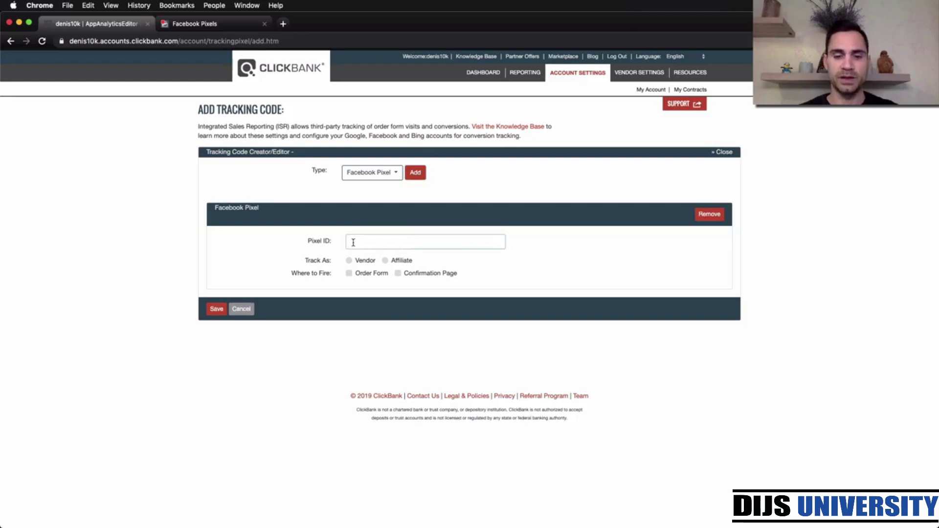
{"action": "key", "text": "super+v"}
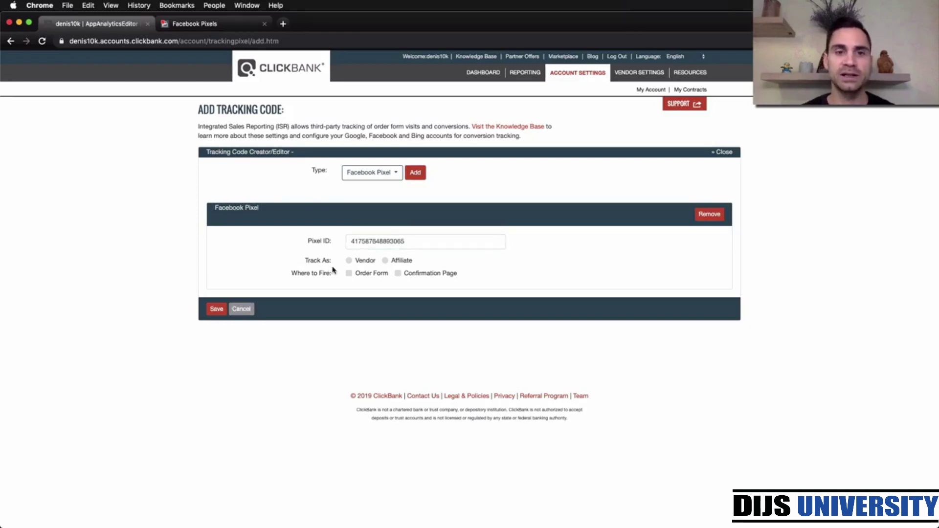
Track the pixel as Affiliate, fire it on the Order Form and Confirmation Page, and save the tracking code
{"action": "left_click", "coordinate": [385, 260]}
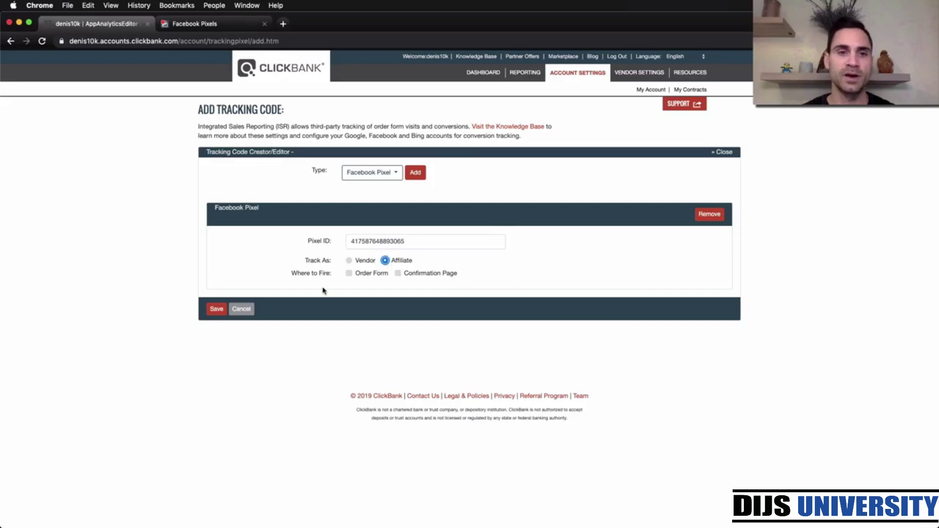
{"action": "left_click", "coordinate": [349, 274]}
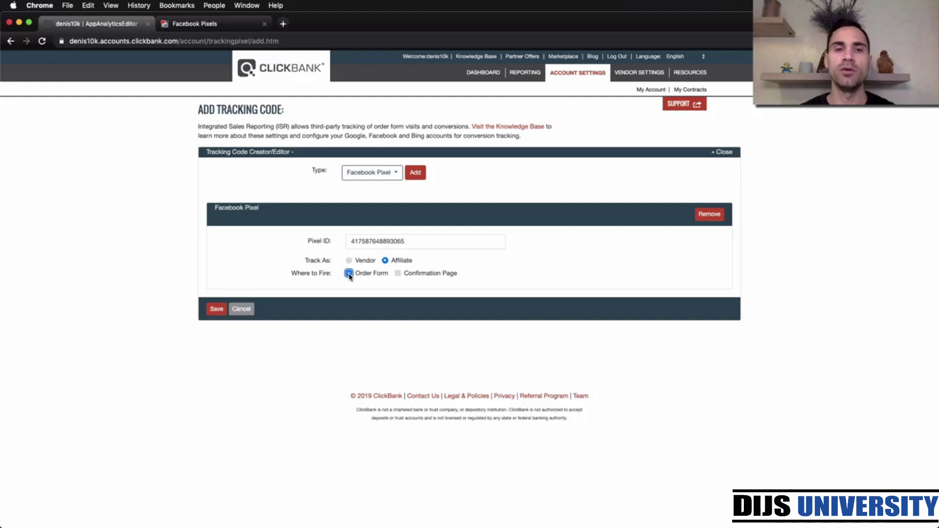
{"action": "left_click", "coordinate": [398, 274]}
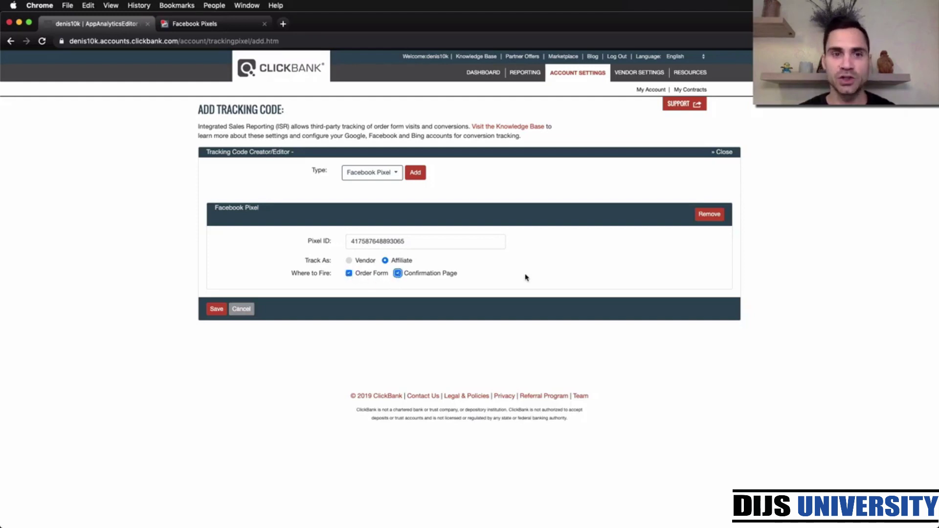
{"action": "left_click", "coordinate": [217, 309]}
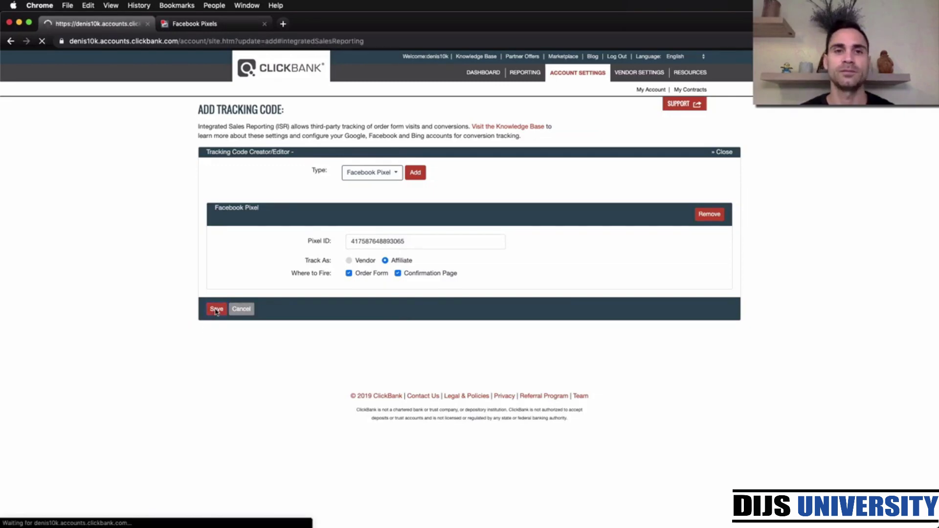
Activate the inactive Facebook Pixel tracking code in the Integrated Sales Reporting table
{"action": "scroll", "coordinate": [397, 355], "scroll_direction": "down", "scroll_amount": 2}
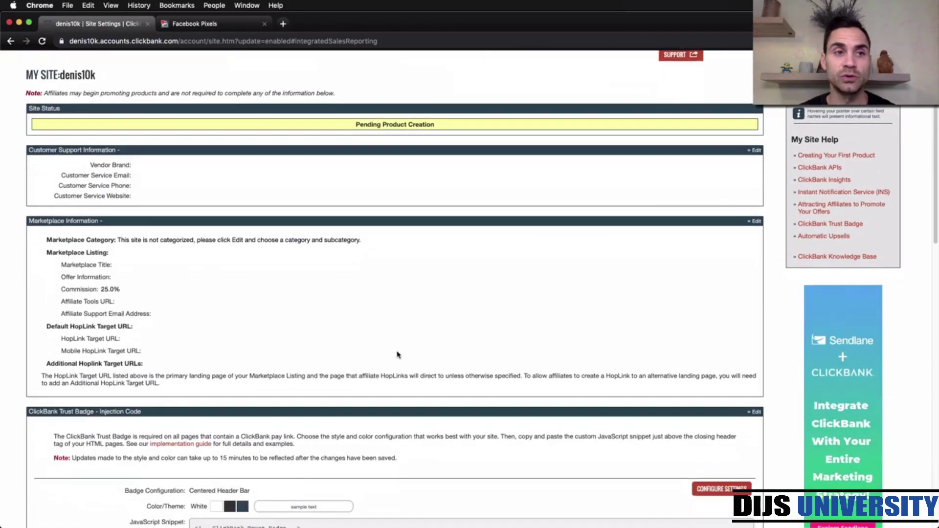
{"action": "scroll", "coordinate": [397, 355], "scroll_direction": "down", "scroll_amount": 10}
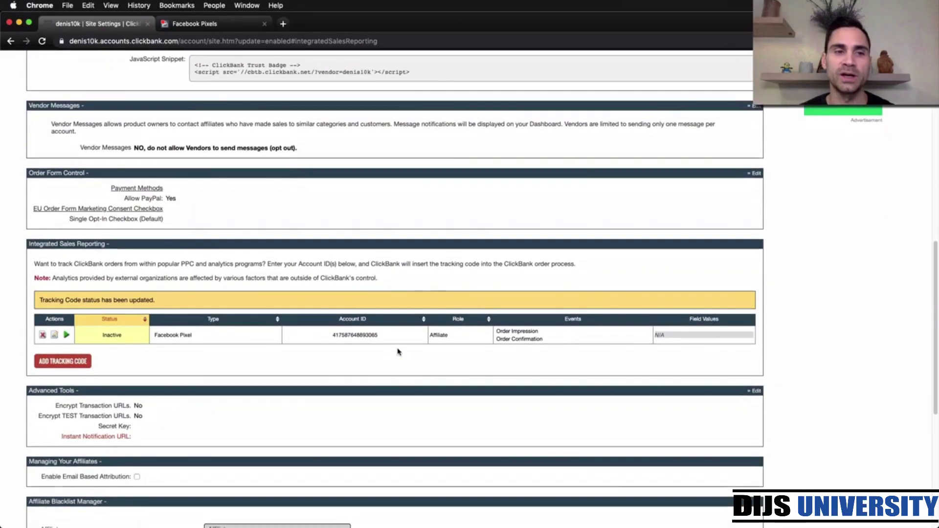
{"action": "scroll", "coordinate": [397, 351], "scroll_direction": "down", "scroll_amount": 3}
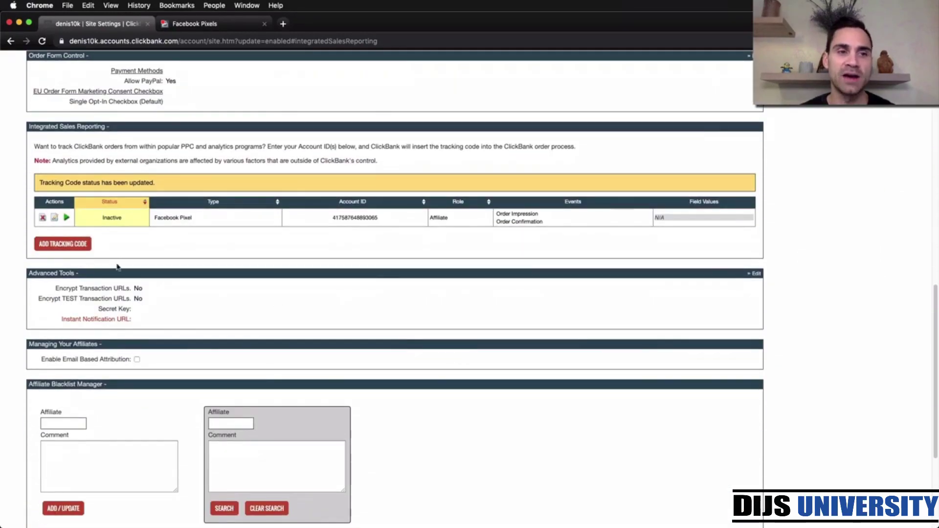
{"action": "left_click", "coordinate": [67, 218]}
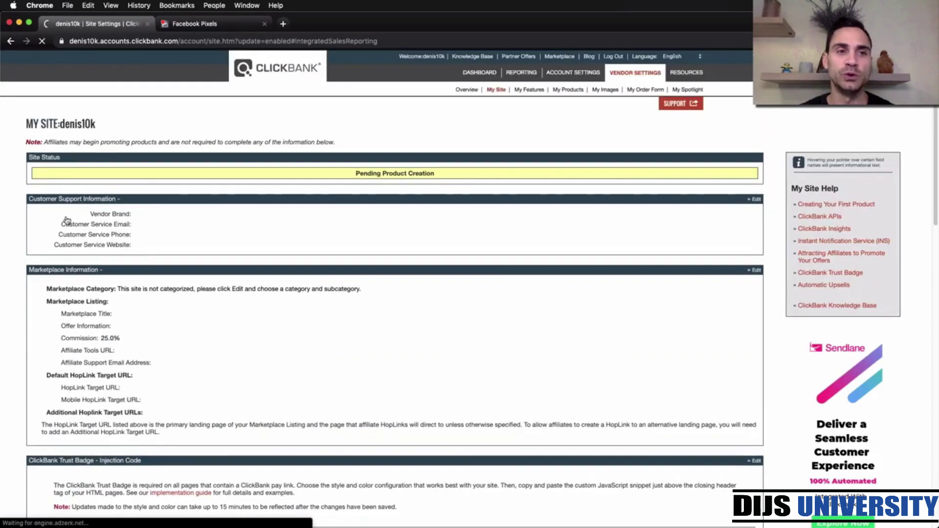
{"action": "scroll", "coordinate": [246, 379], "scroll_direction": "down", "scroll_amount": 10}
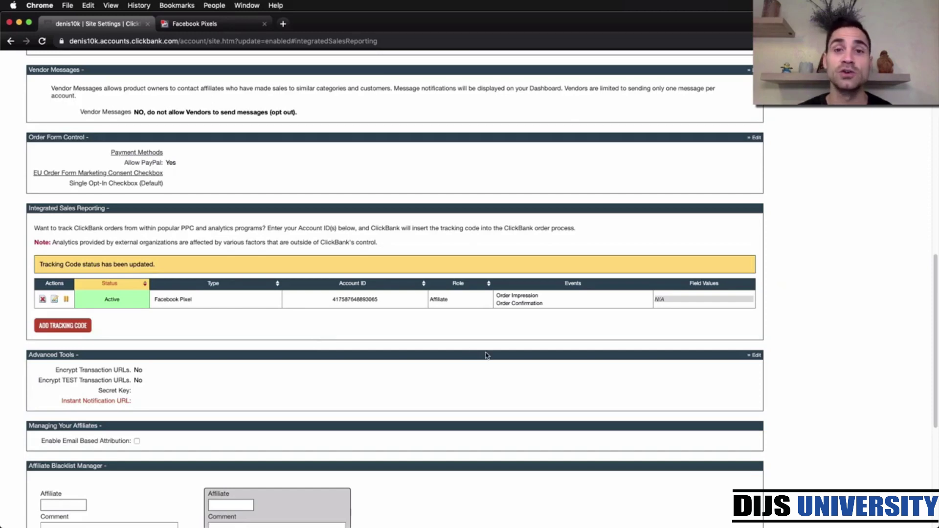
Open the Green Products category in the ClickBank Marketplace
{"action": "scroll", "coordinate": [485, 355], "scroll_direction": "up", "scroll_amount": 15}
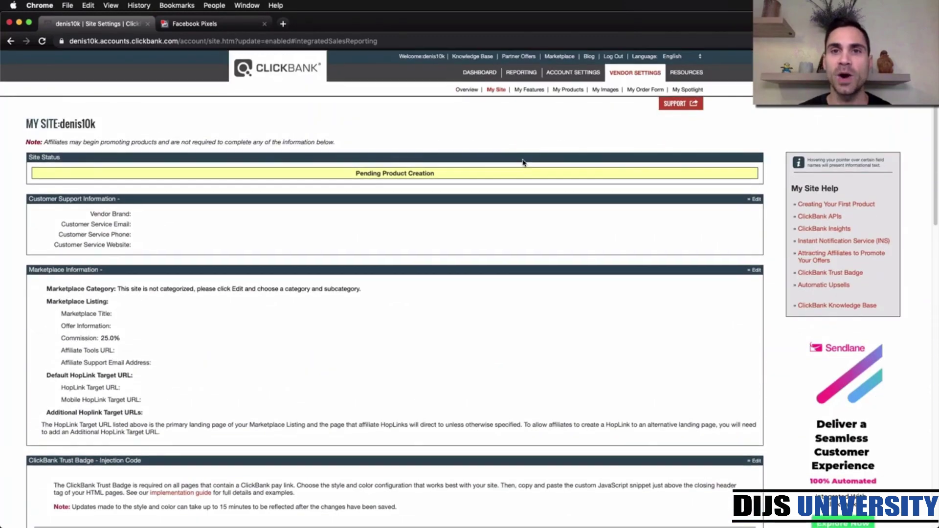
{"action": "left_click", "coordinate": [561, 58]}
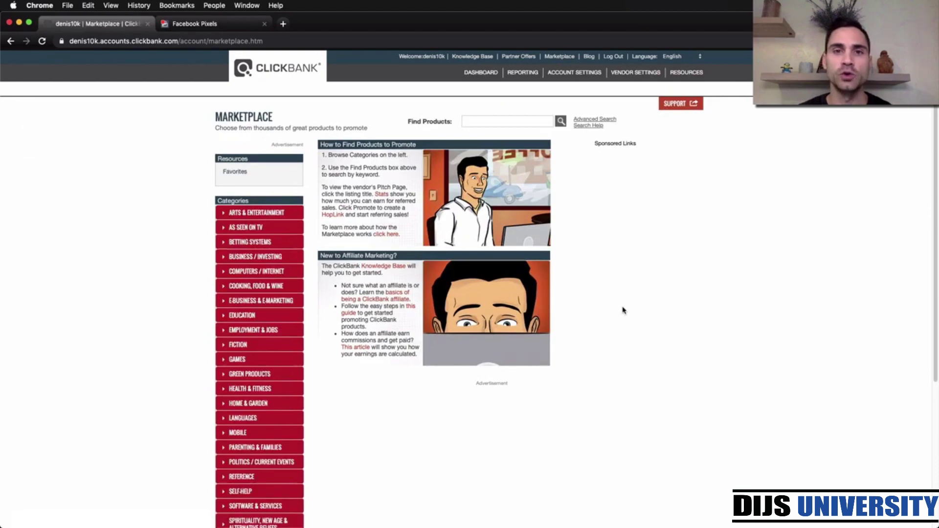
{"action": "scroll", "coordinate": [185, 405], "scroll_direction": "down", "scroll_amount": 2}
{"action": "scroll", "coordinate": [185, 405], "scroll_direction": "down", "scroll_amount": 3}
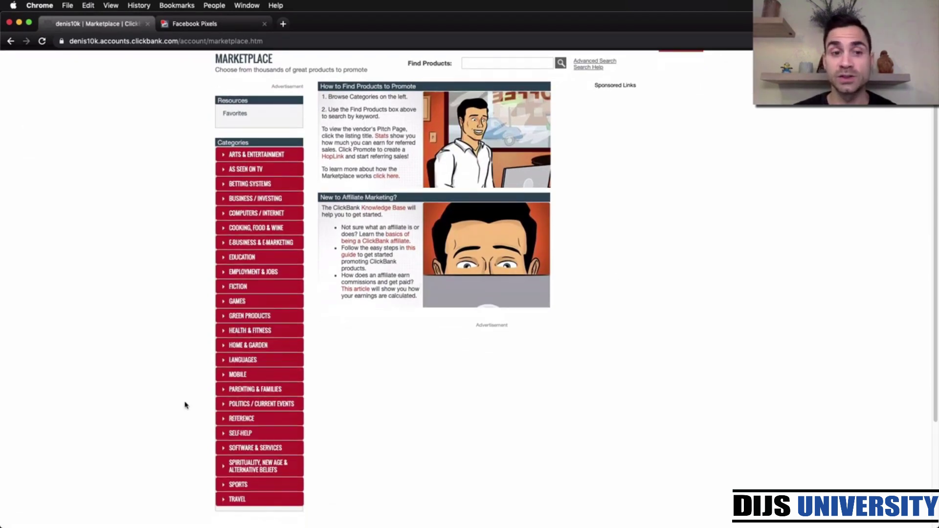
{"action": "scroll", "coordinate": [399, 388], "scroll_direction": "down", "scroll_amount": 3}
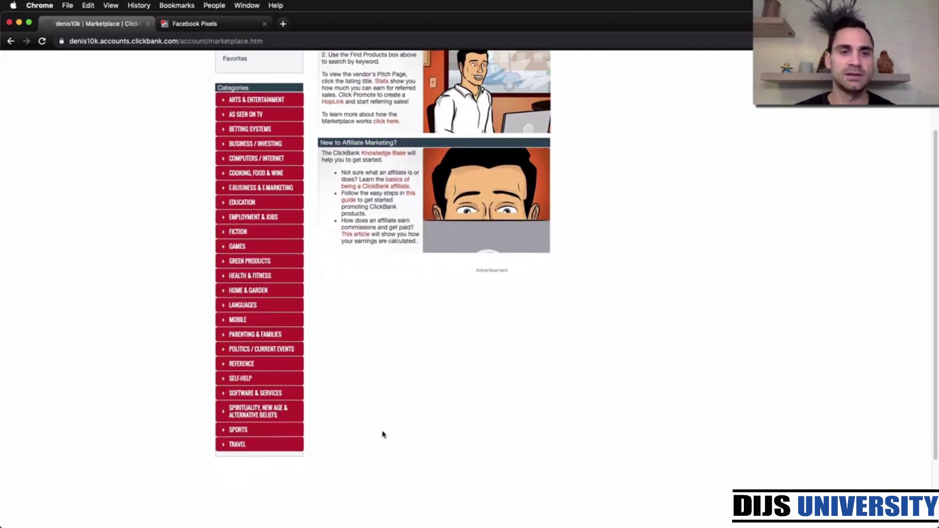
{"action": "scroll", "coordinate": [383, 434], "scroll_direction": "down", "scroll_amount": 3}
{"action": "scroll", "coordinate": [383, 434], "scroll_direction": "up", "scroll_amount": 4}
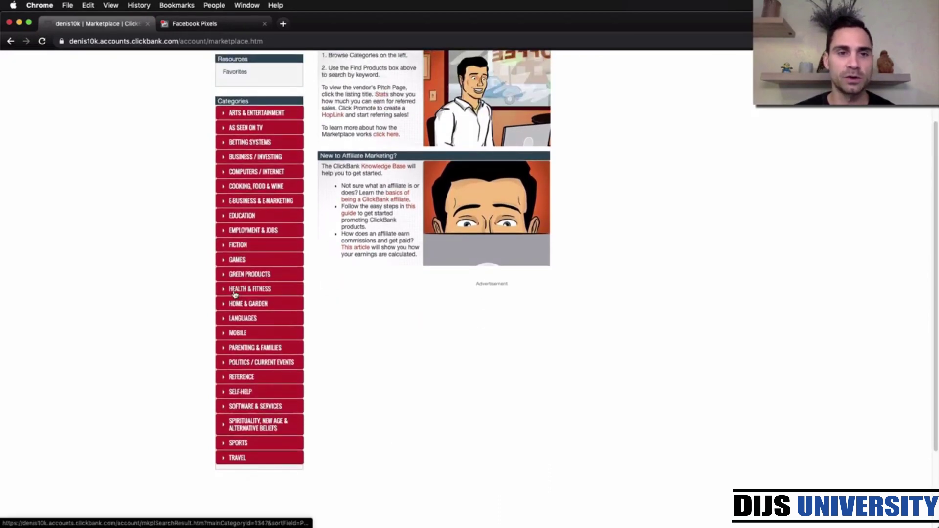
{"action": "left_click", "coordinate": [251, 275]}
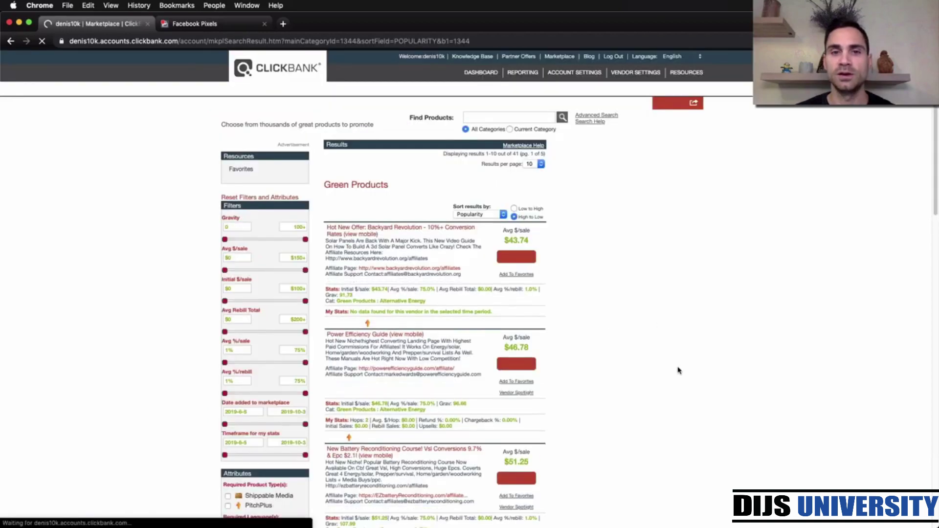
Generate a HopLink for Power Efficiency Guide without a tracking ID, copy the encrypted link, and close the generator
{"action": "scroll", "coordinate": [678, 371], "scroll_direction": "down", "scroll_amount": 3}
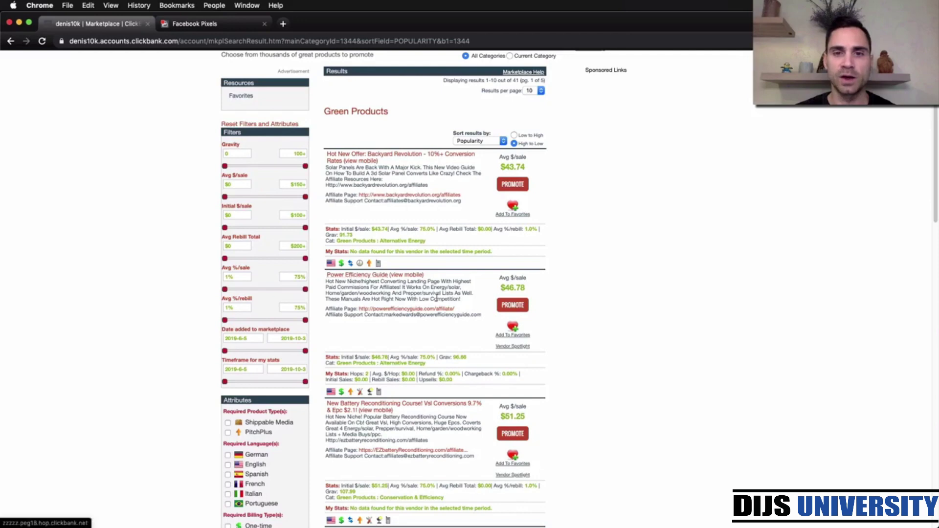
{"action": "left_click", "coordinate": [512, 305]}
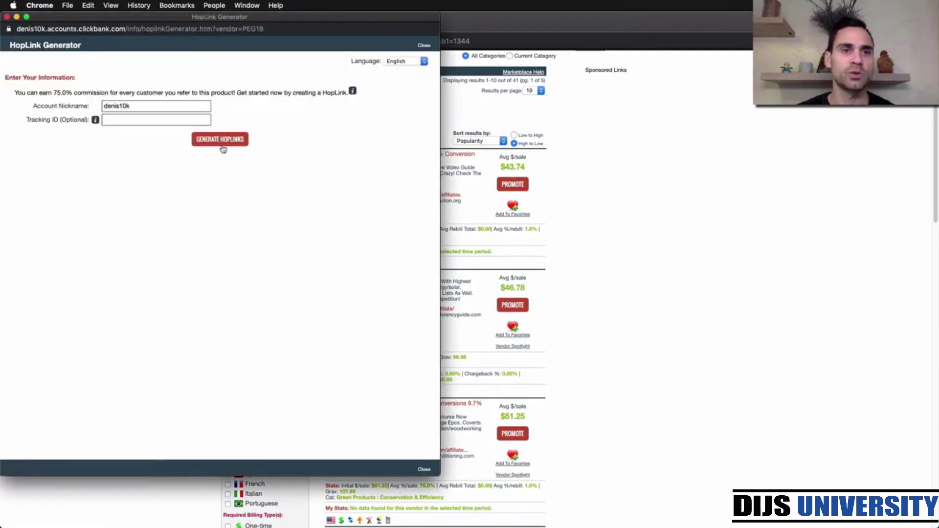
{"action": "left_click", "coordinate": [224, 141]}
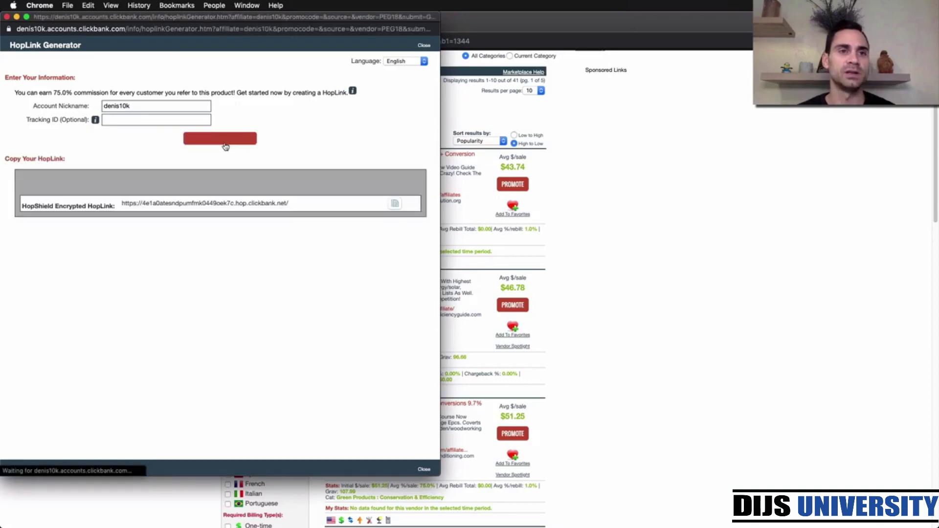
{"action": "triple_click", "coordinate": [198, 208]}
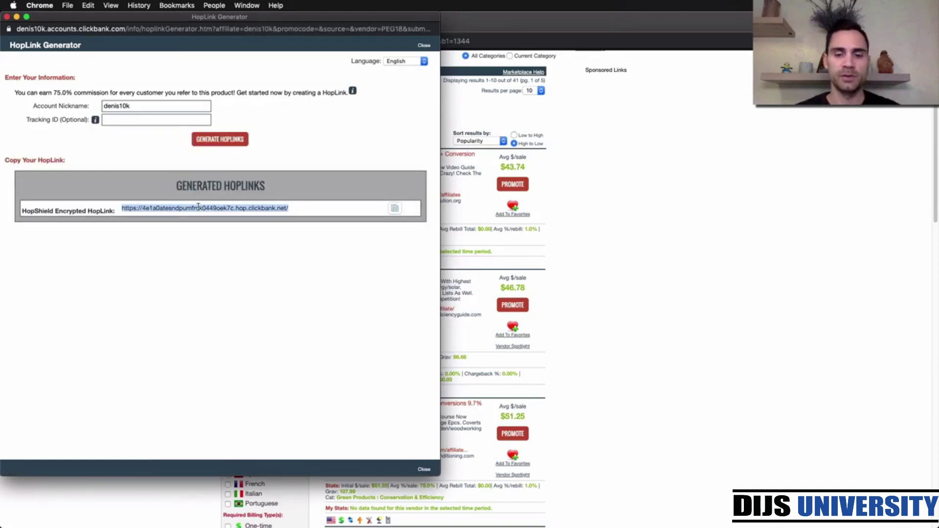
{"action": "key", "text": "super+w"}
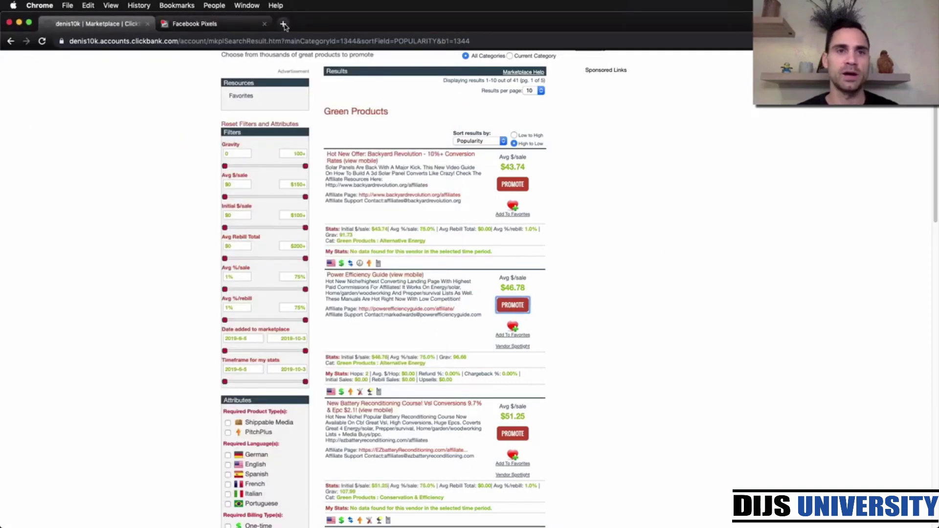
Open the copied encrypted HopLink in a new browser tab and go to the Power Efficiency Guide text presentation
{"action": "left_click", "coordinate": [282, 24]}
{"action": "type", "text": "https://4e1a0atesndpumfmk0449oek7c.hop.clickbank.net"}
{"action": "key", "text": "Return"}
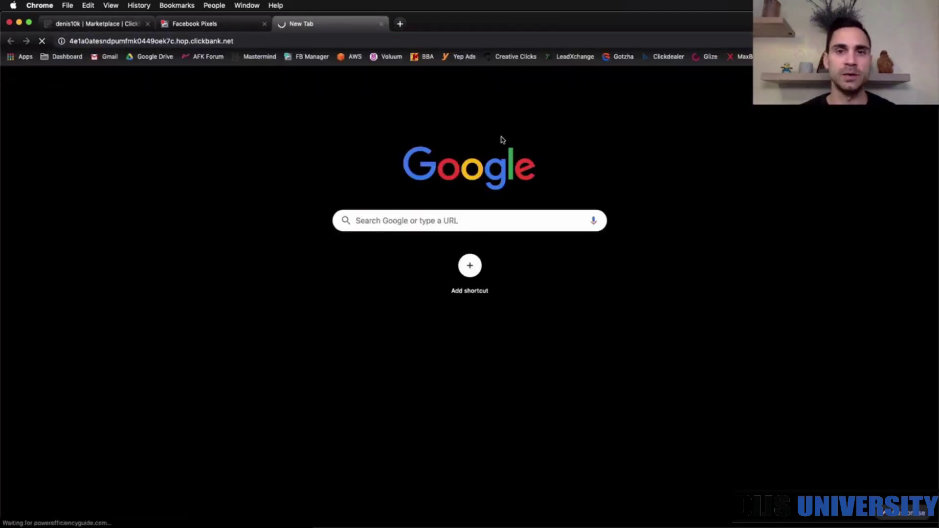
{"action": "scroll", "coordinate": [482, 402], "scroll_direction": "down", "scroll_amount": 5}
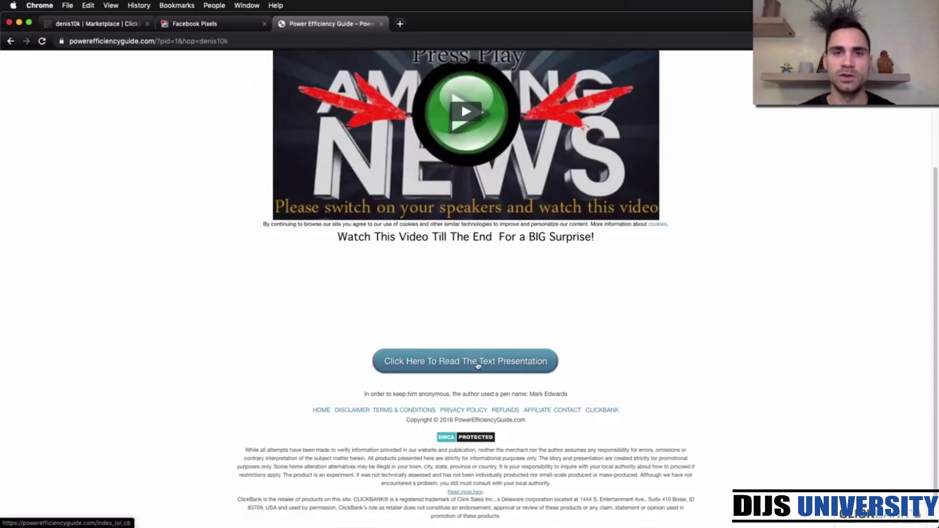
{"action": "left_click", "coordinate": [476, 361]}
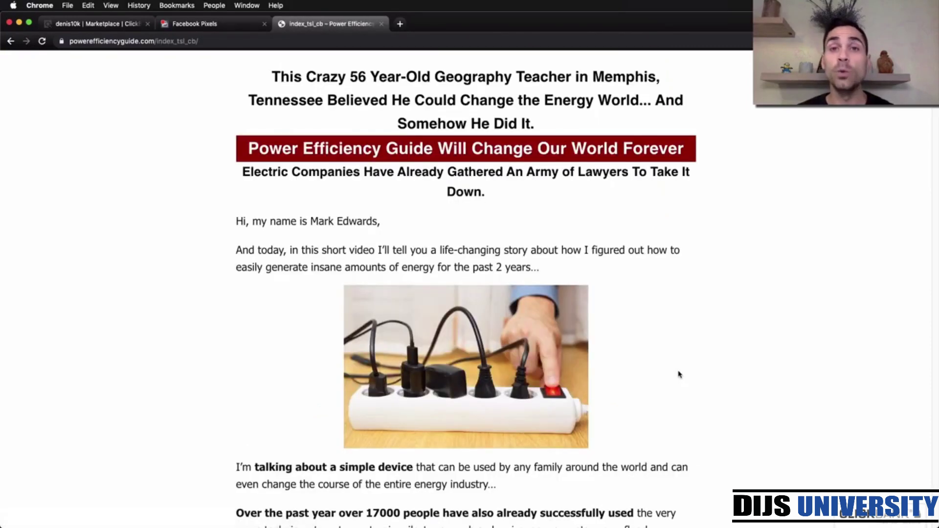
Find the $49 Buy Now offer in the Power Efficiency Guide text presentation and open its order form
{"action": "scroll", "coordinate": [282, 342], "scroll_direction": "down", "scroll_amount": 20}
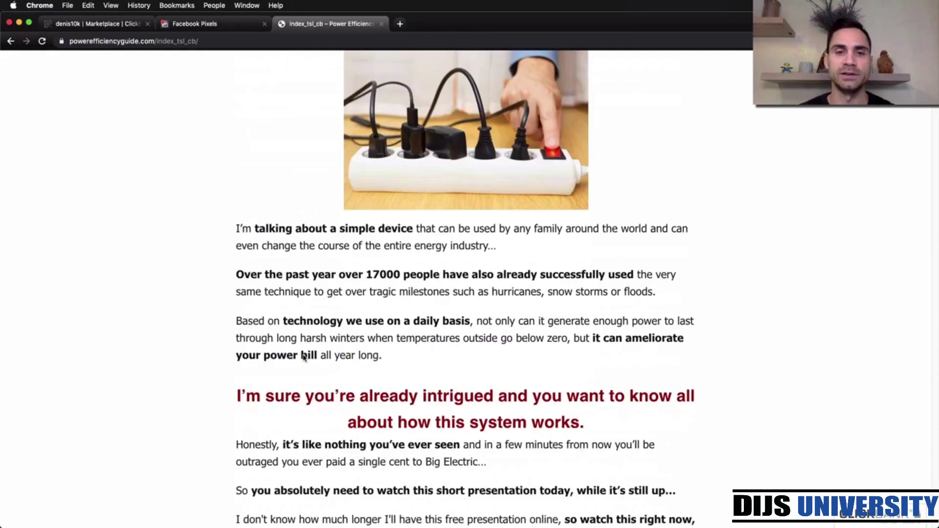
{"action": "scroll", "coordinate": [303, 355], "scroll_direction": "down", "scroll_amount": 20}
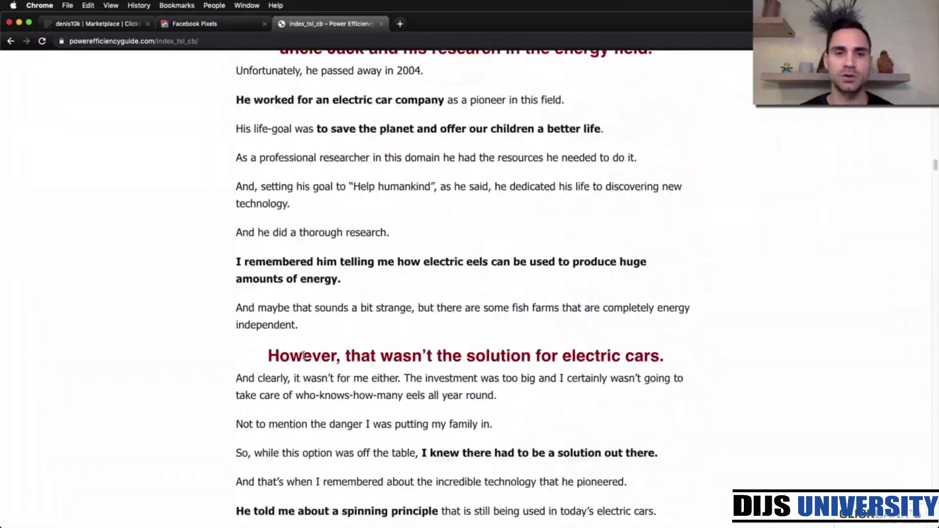
{"action": "scroll", "coordinate": [303, 357], "scroll_direction": "down", "scroll_amount": 20}
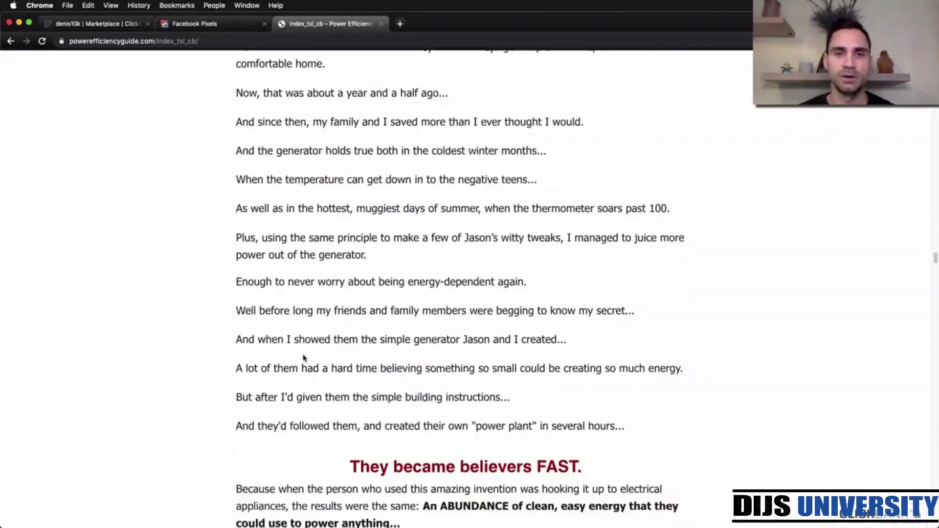
{"action": "scroll", "coordinate": [304, 358], "scroll_direction": "down", "scroll_amount": 20}
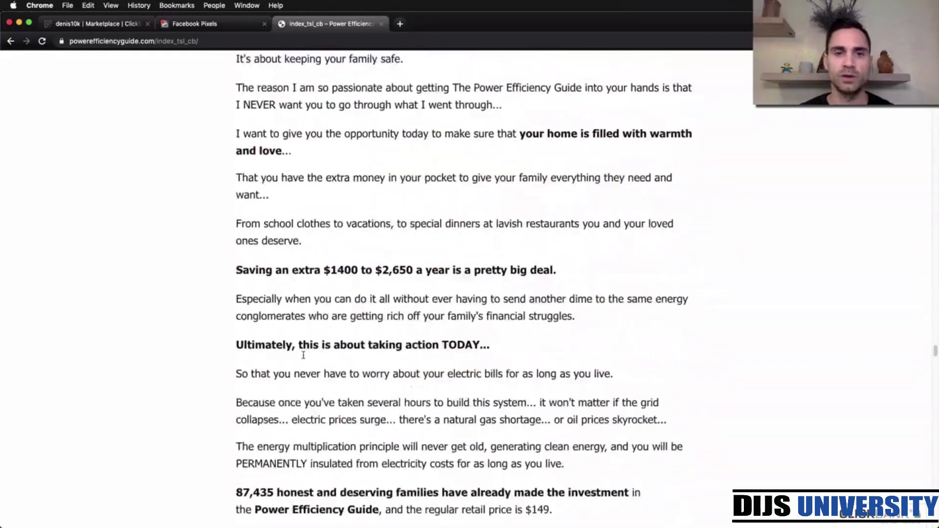
{"action": "scroll", "coordinate": [304, 356], "scroll_direction": "up", "scroll_amount": 2}
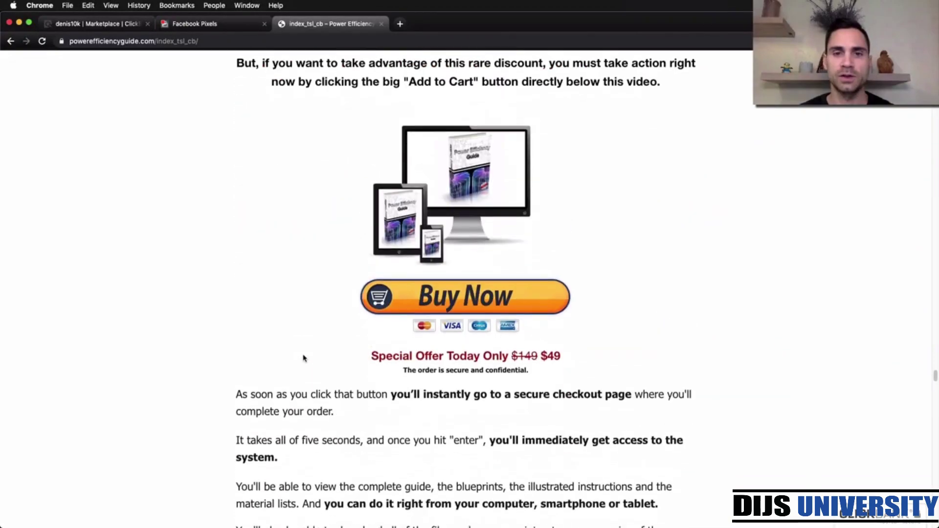
{"action": "left_click", "coordinate": [471, 302]}
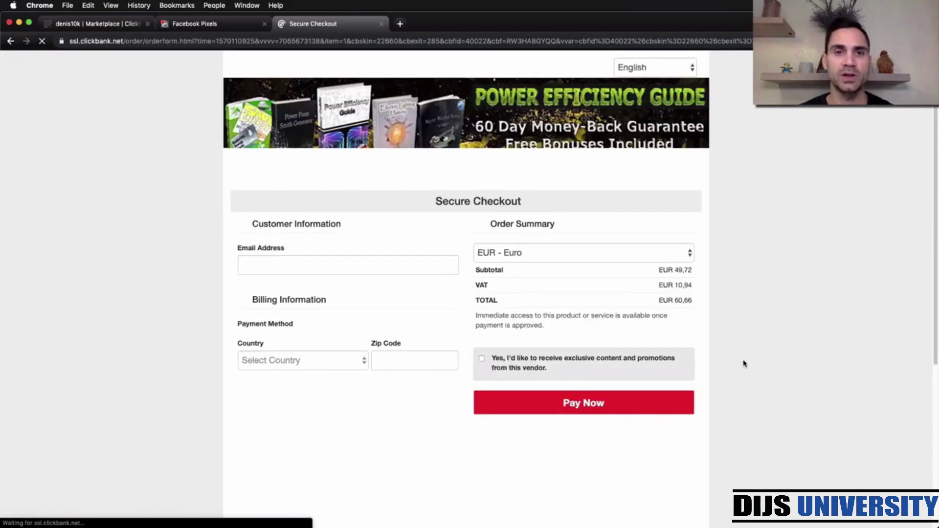
Review the Secure Checkout order form and dismiss the 40% off pop-up without accepting the offer
{"action": "scroll", "coordinate": [738, 386], "scroll_direction": "down", "scroll_amount": 3}
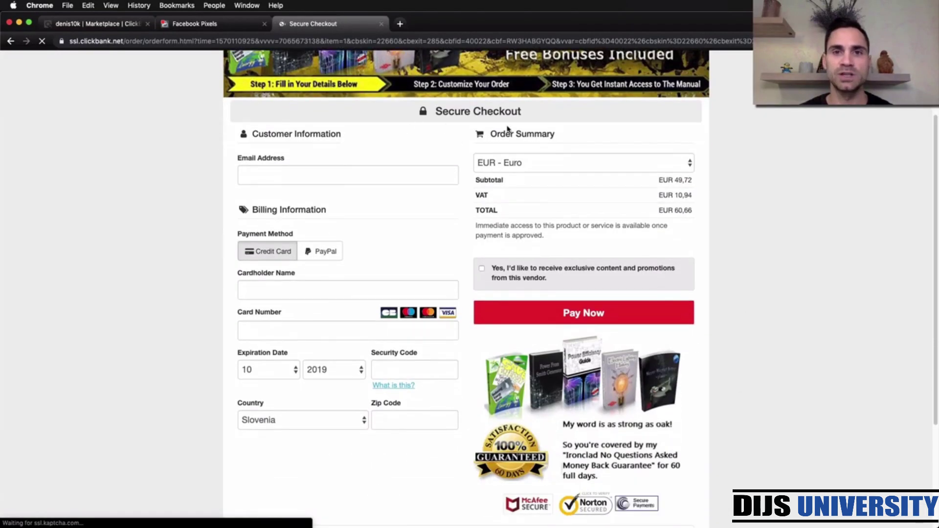
{"action": "scroll", "coordinate": [461, 311], "scroll_direction": "down", "scroll_amount": 5}
{"action": "scroll", "coordinate": [461, 311], "scroll_direction": "up", "scroll_amount": 5}
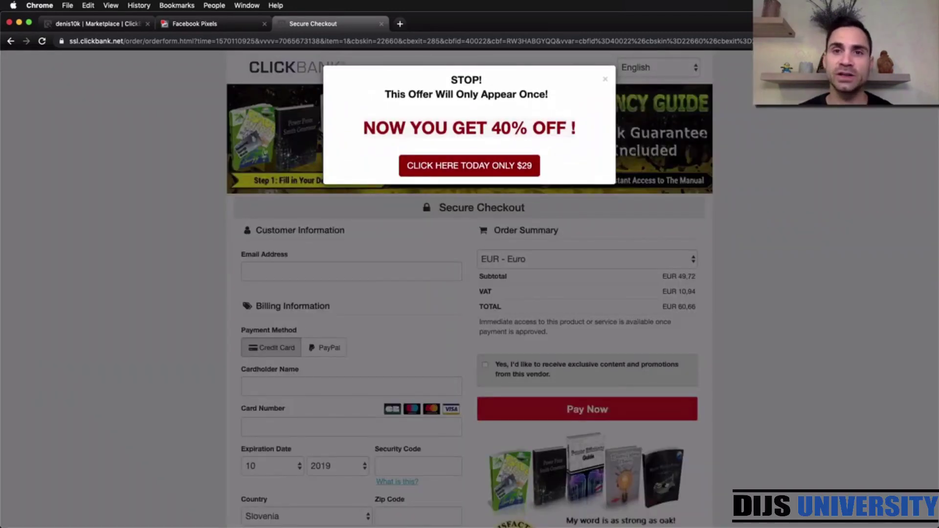
{"action": "left_click", "coordinate": [606, 79]}
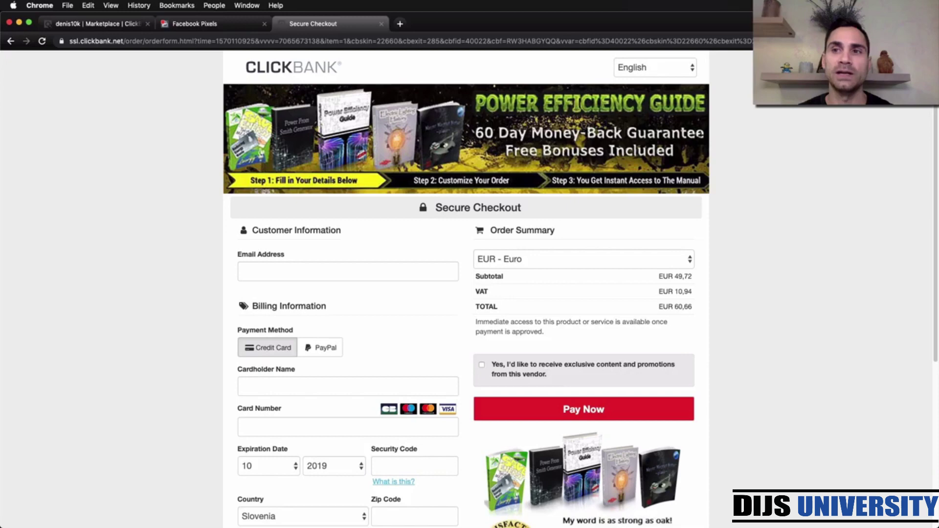
Inspect the order form with Facebook Pixel Helper and compare the first pixel's ID with the pixel ID in Facebook Events Manager
{"action": "left_click", "coordinate": [875, 41]}
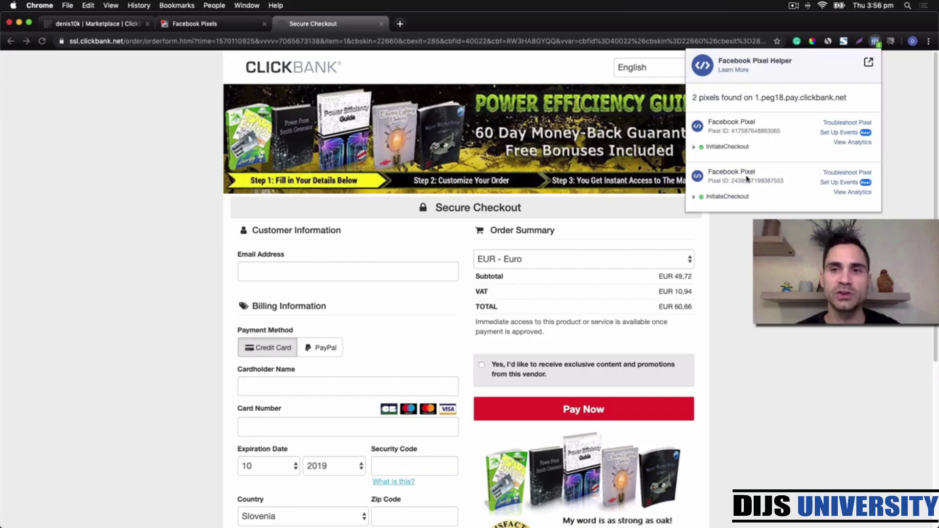
{"action": "double_click", "coordinate": [755, 131]}
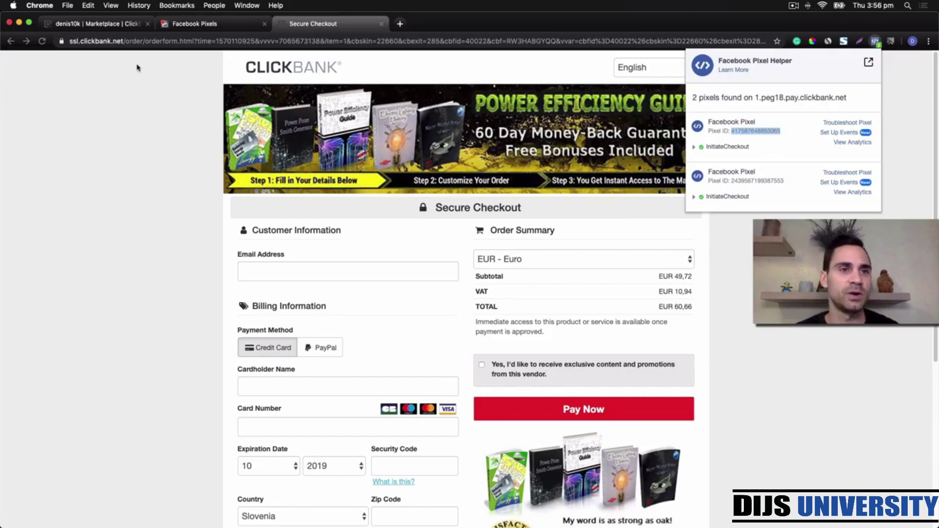
{"action": "left_click", "coordinate": [196, 24]}
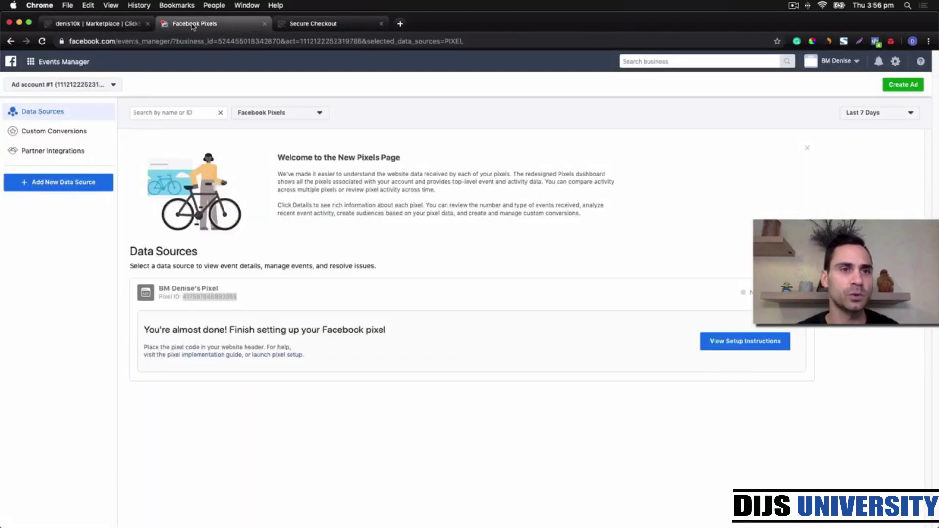
{"action": "left_click", "coordinate": [235, 315]}
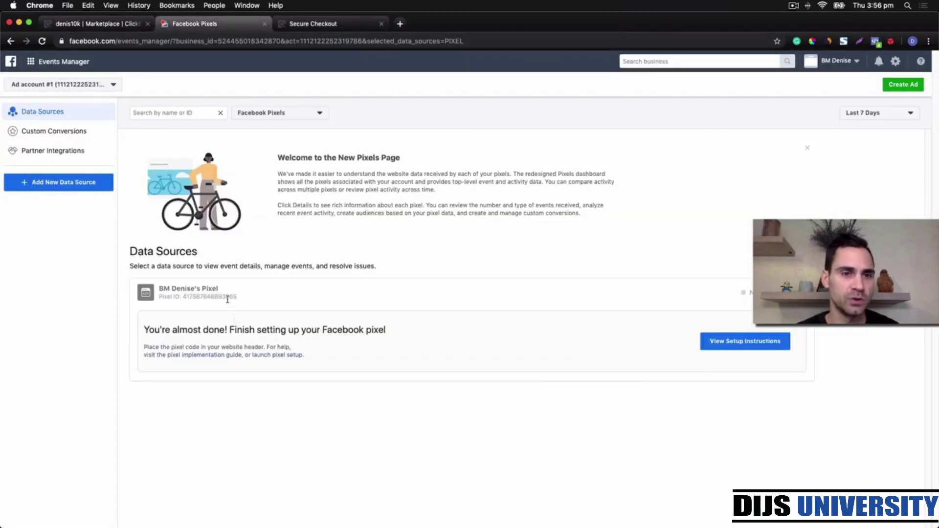
Return to the Secure Checkout page and check its pixels again with Facebook Pixel Helper
{"action": "left_click", "coordinate": [124, 22]}
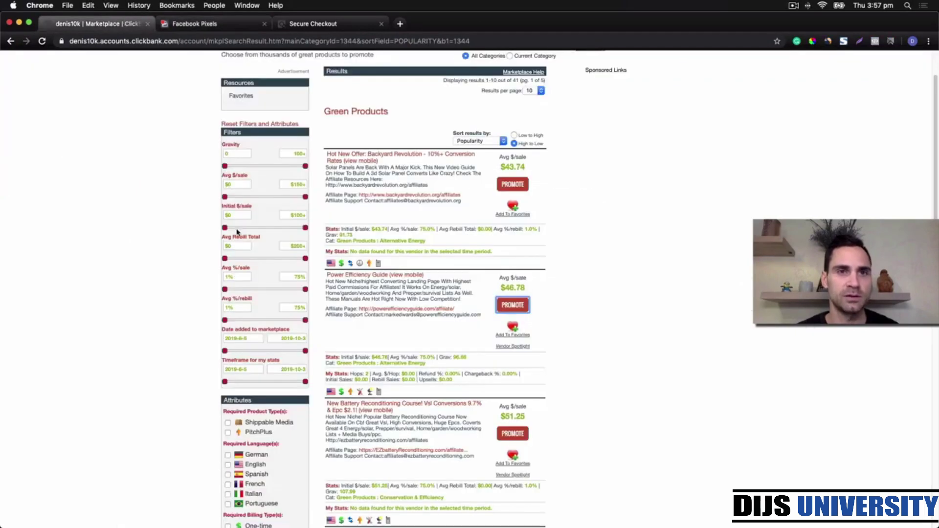
{"action": "left_click", "coordinate": [312, 27]}
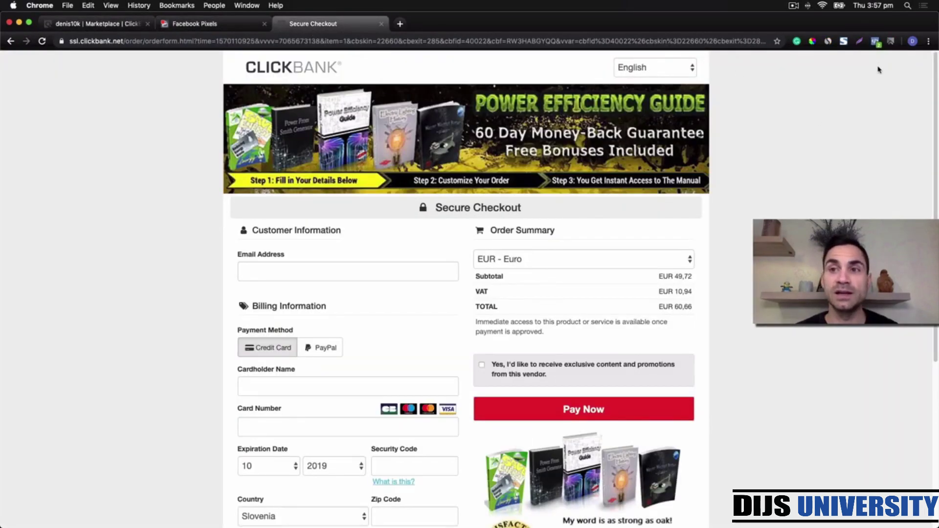
{"action": "left_click", "coordinate": [874, 43]}
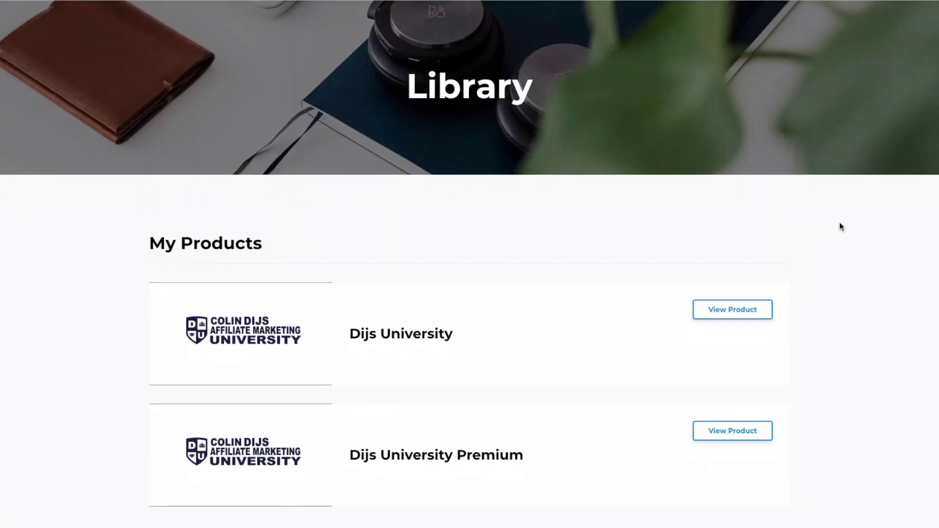
Open the Dijs University Premium product from the library and look through the Intro to CPA Marketing Course
{"action": "scroll", "coordinate": [839, 227], "scroll_direction": "down", "scroll_amount": 1}
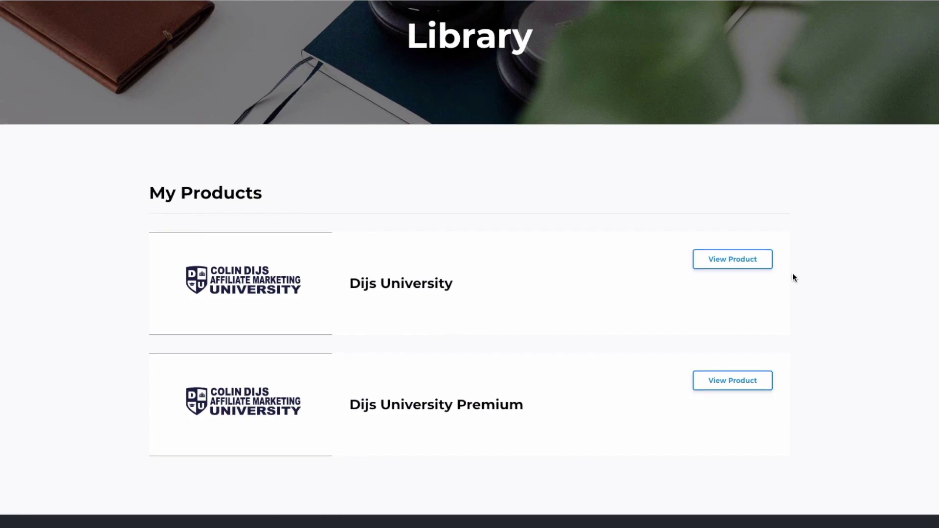
{"action": "left_click", "coordinate": [732, 380]}
{"action": "scroll", "coordinate": [811, 223], "scroll_direction": "down", "scroll_amount": 2}
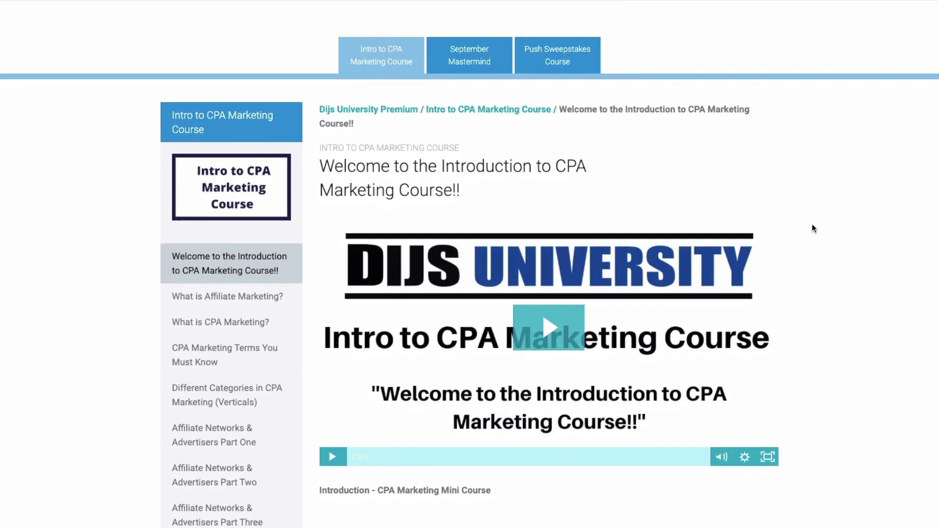
{"action": "scroll", "coordinate": [812, 226], "scroll_direction": "down", "scroll_amount": 3}
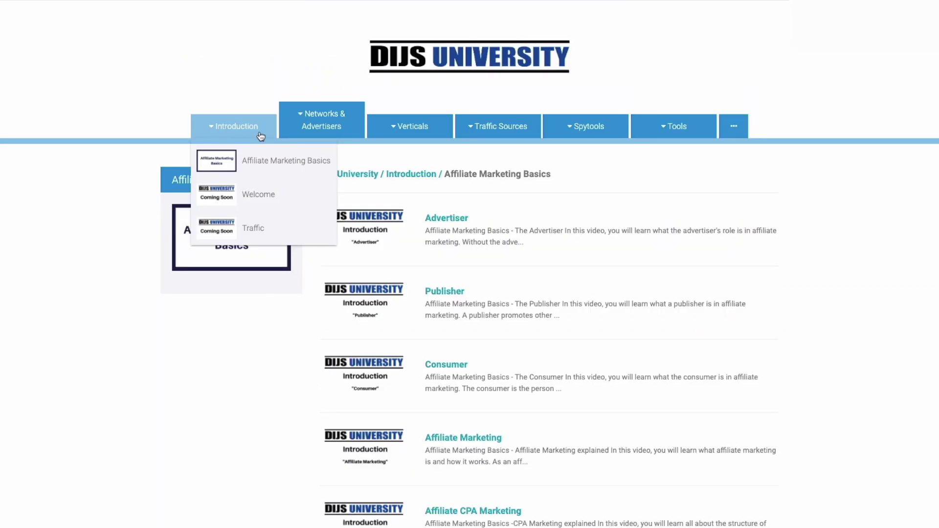
Survey the Dijs University course categories and open the Facebook course among the traffic sources
{"action": "mouse_move", "coordinate": [295, 136]}
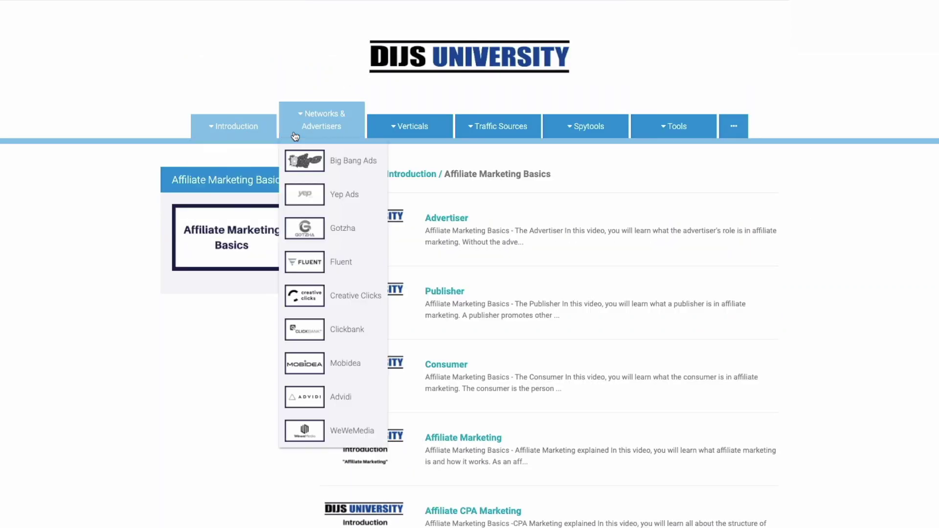
{"action": "mouse_move", "coordinate": [385, 135]}
{"action": "mouse_move", "coordinate": [498, 131]}
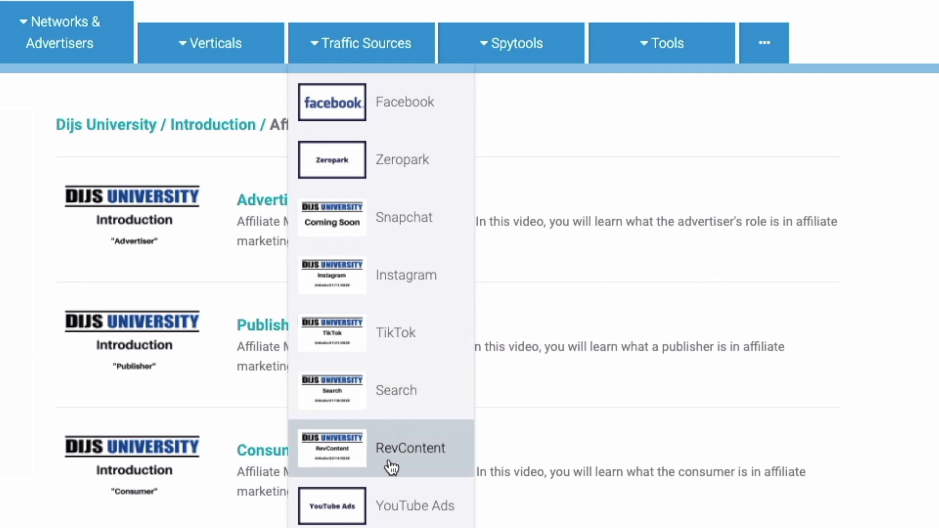
{"action": "left_click", "coordinate": [391, 103]}
Look through the Facebook course's lesson list and the quick start guides in the Zeropark course
{"action": "scroll", "coordinate": [250, 332], "scroll_direction": "down", "scroll_amount": 2}
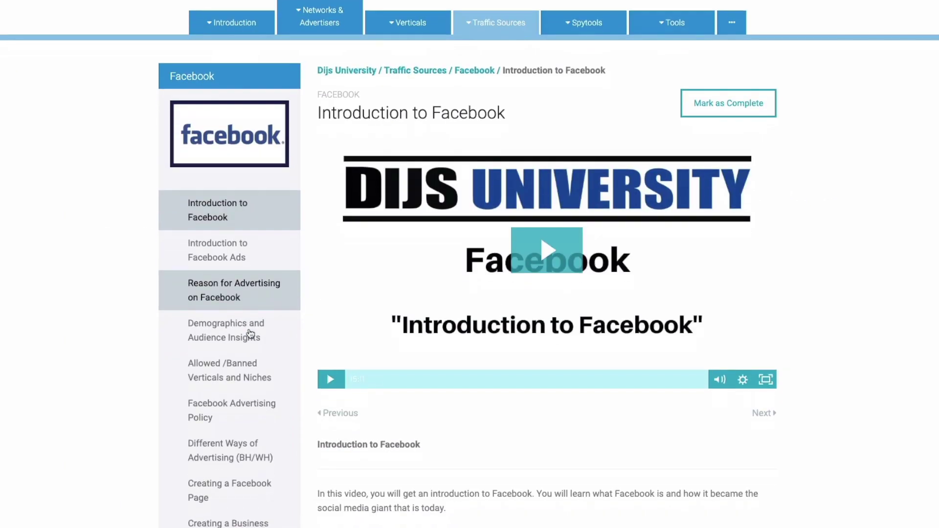
{"action": "scroll", "coordinate": [250, 333], "scroll_direction": "down", "scroll_amount": 2}
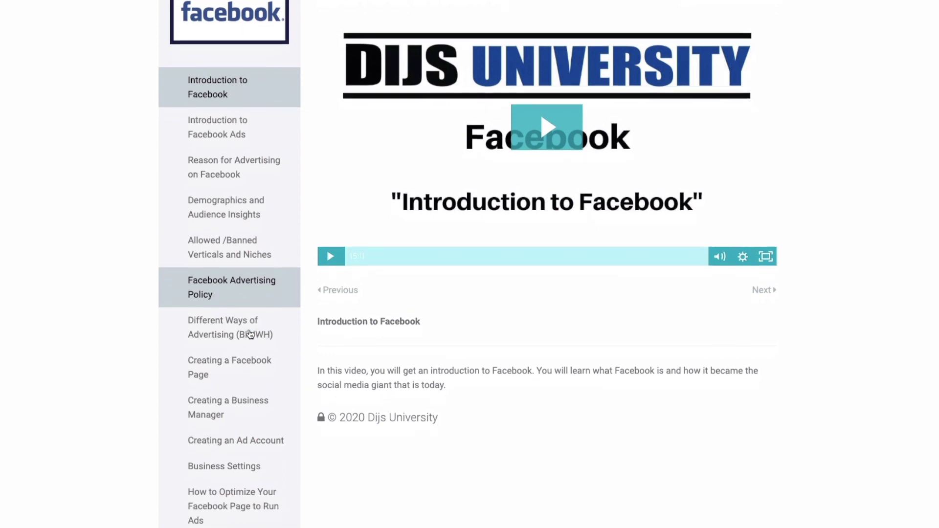
{"action": "scroll", "coordinate": [250, 334], "scroll_direction": "down", "scroll_amount": 3}
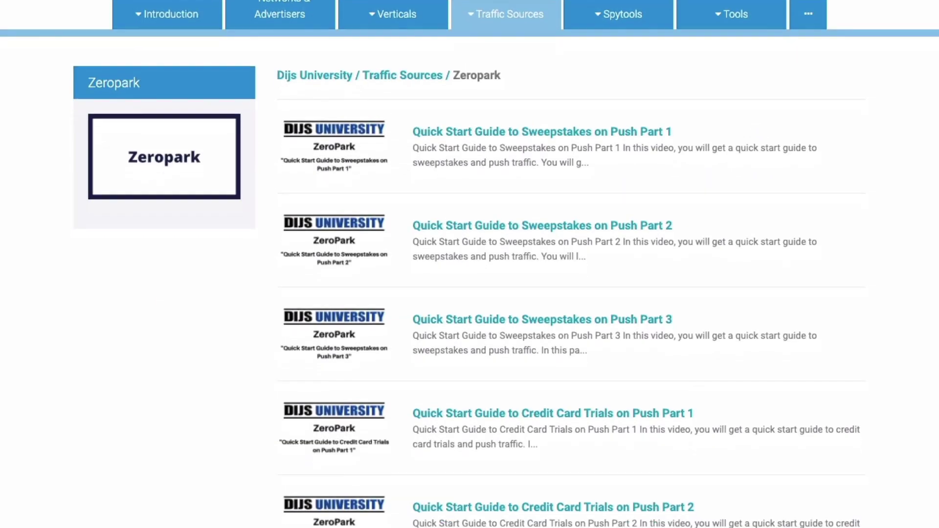
{"action": "scroll", "coordinate": [469, 264], "scroll_direction": "down", "scroll_amount": 4}
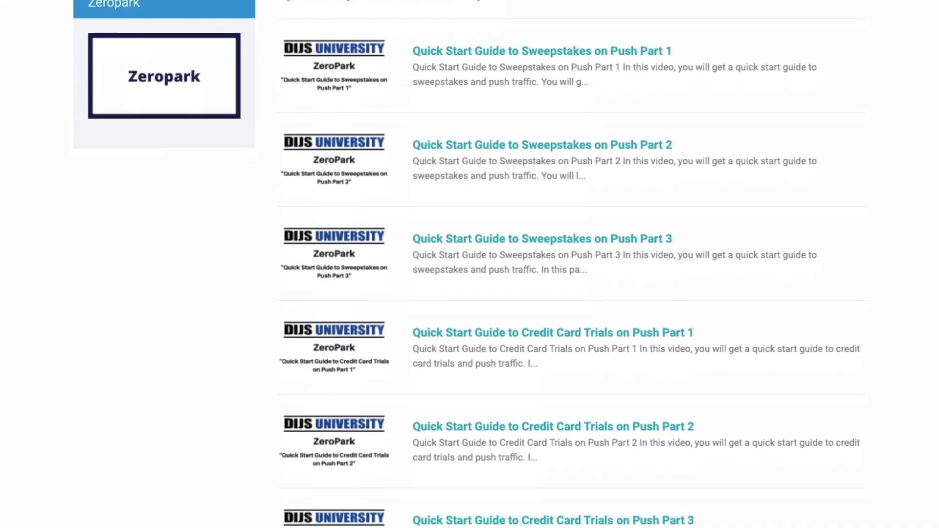
{"action": "scroll", "coordinate": [469, 264], "scroll_direction": "up", "scroll_amount": 3}
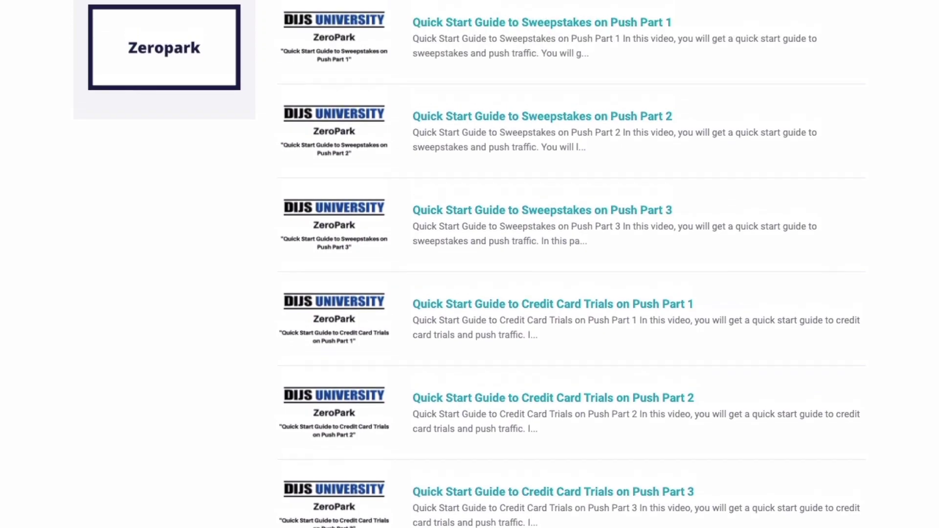